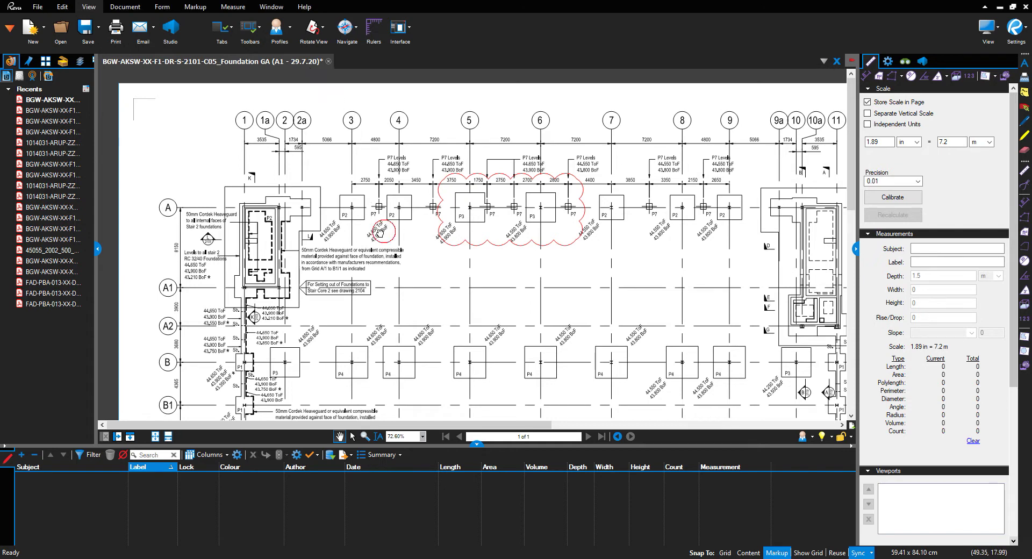
# Start an area measurement on the foundation plan with the subject EXCAVATION.
pyautogui.moveTo(385, 231); pyautogui.dragTo(349, 225)
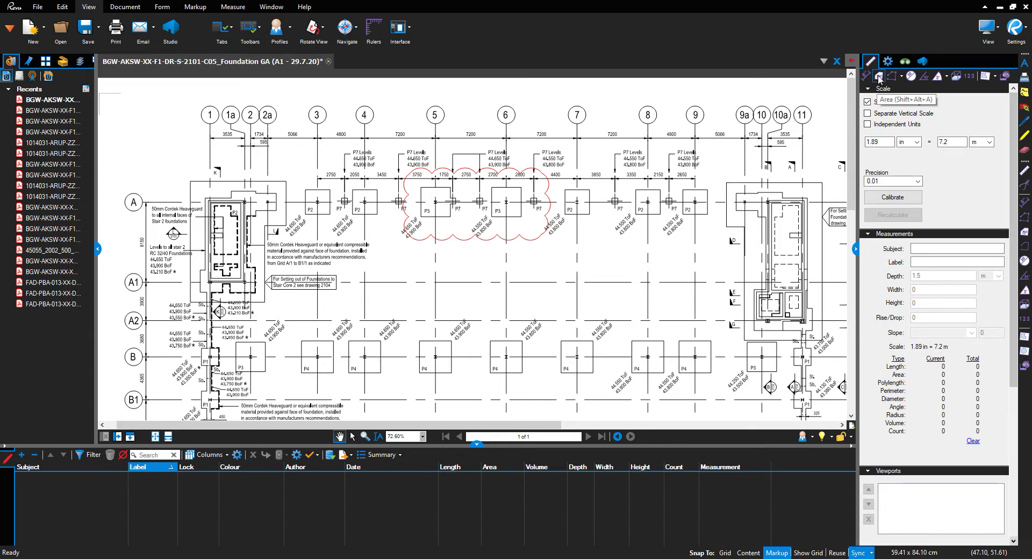
pyautogui.click(879, 79)
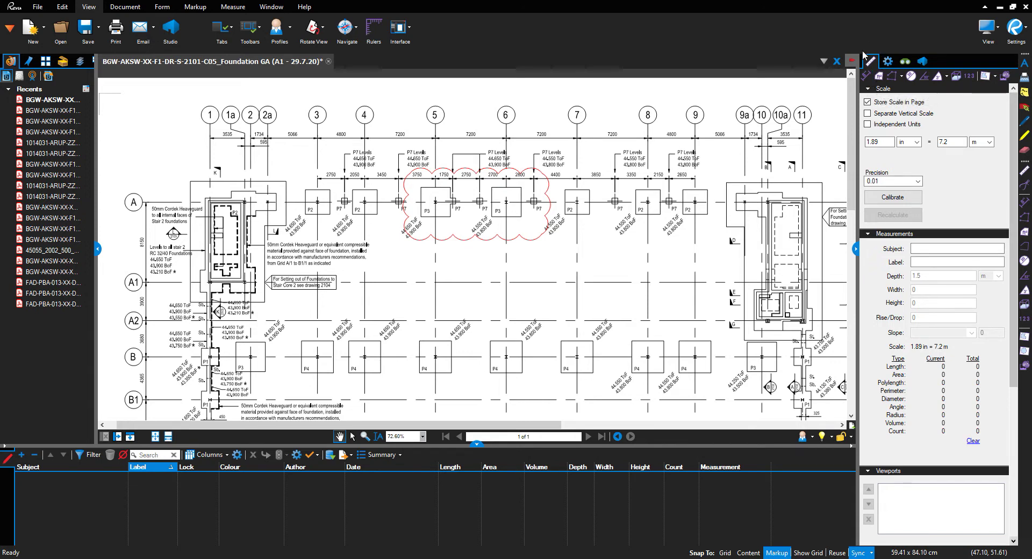
pyautogui.click(880, 77)
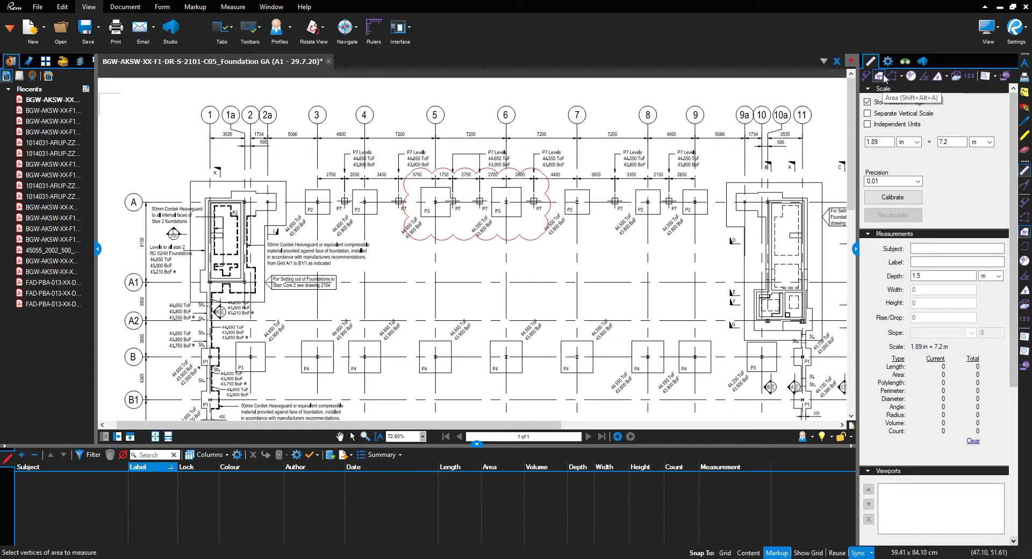
pyautogui.click(917, 249)
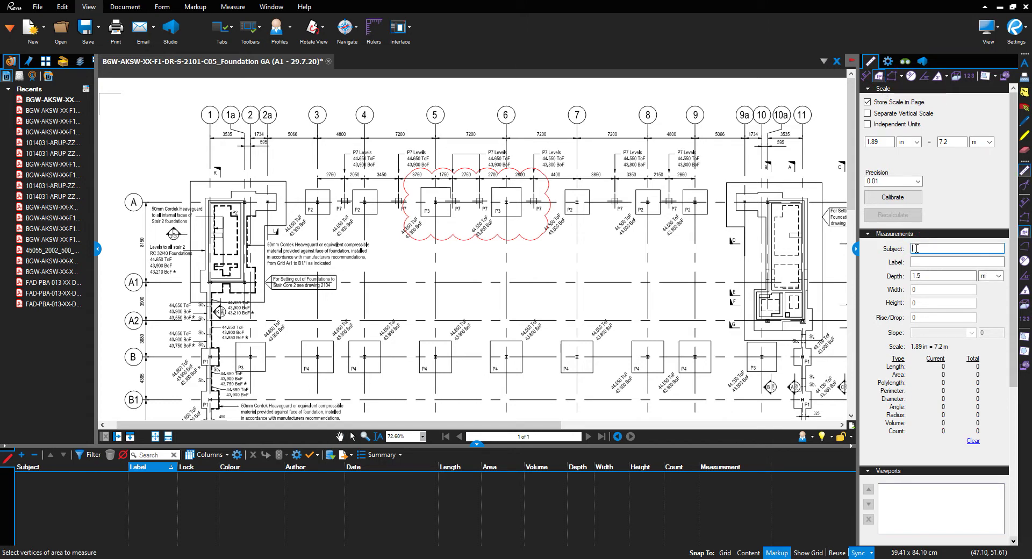
pyautogui.write('EX')
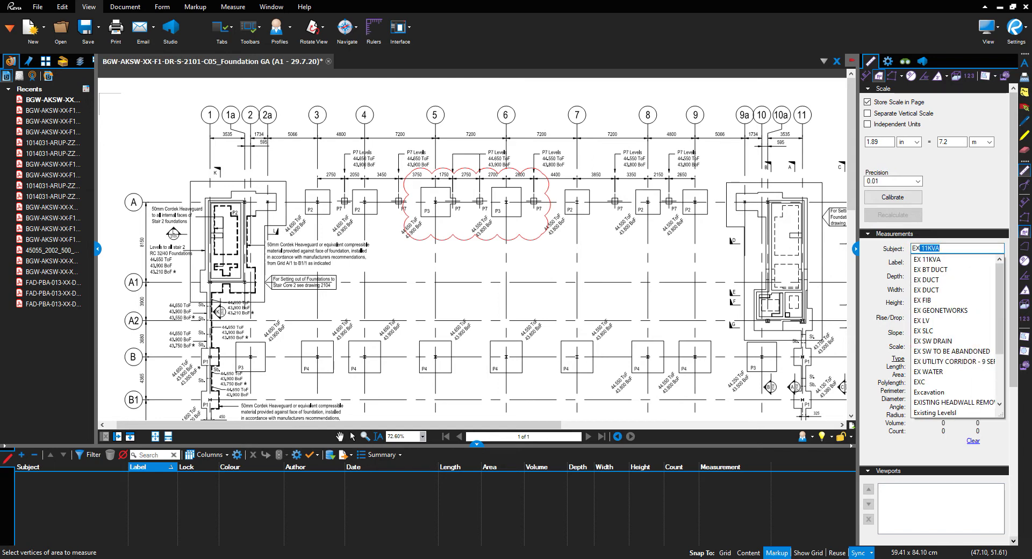
pyautogui.write('CAVATION')
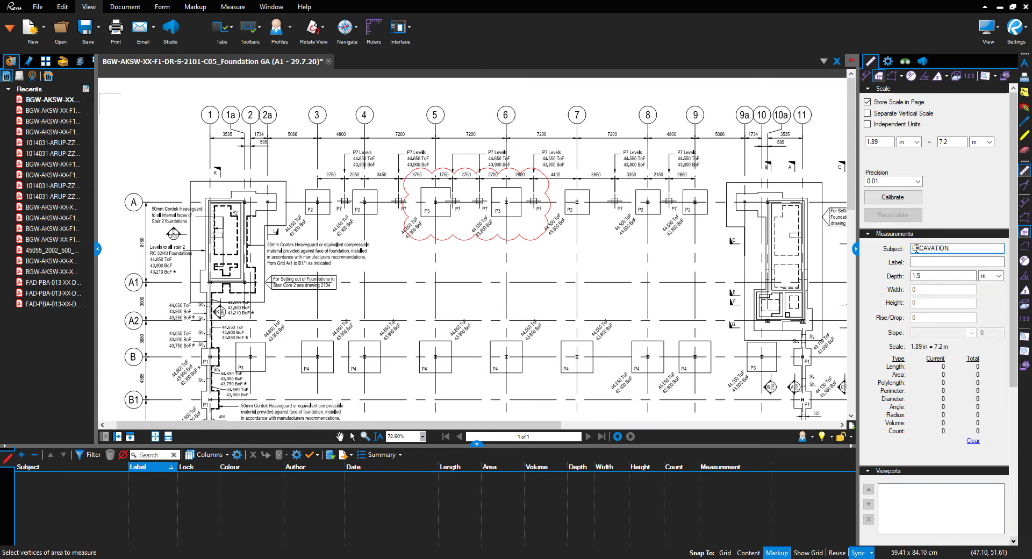
# Label the excavation measurement P2/GL A-4/29.7.20.
pyautogui.click(920, 263)
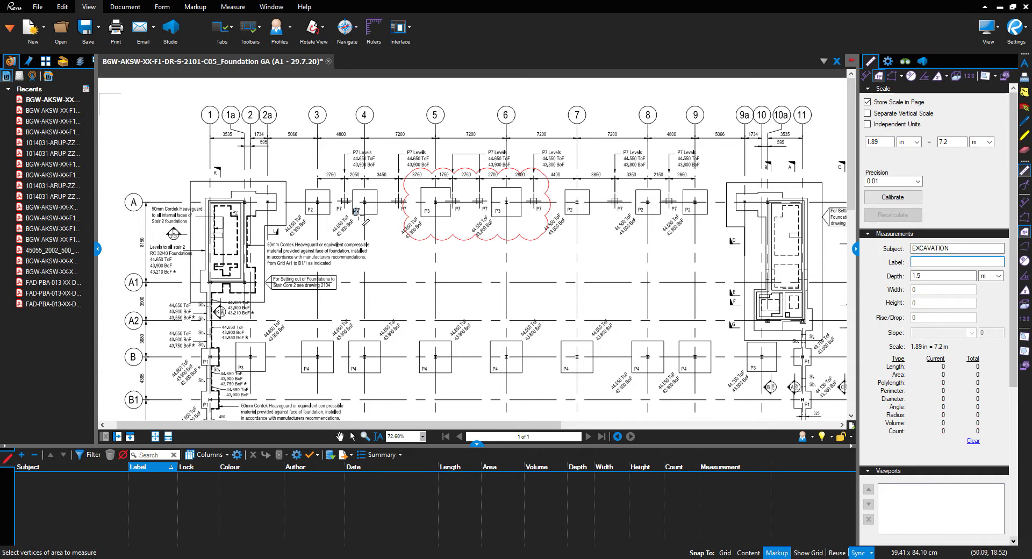
pyautogui.write('P2/')
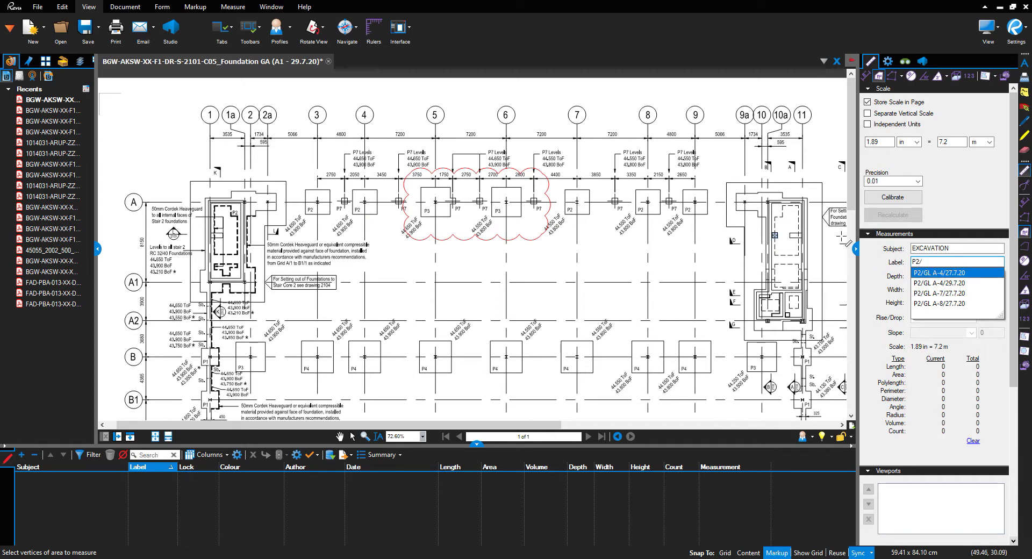
pyautogui.write('G')
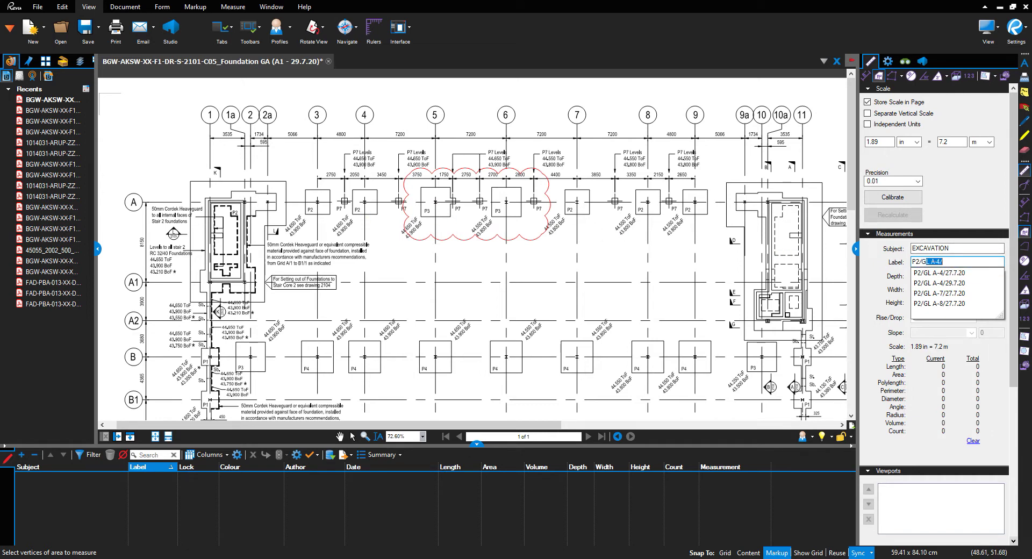
pyautogui.write('L A-4/')
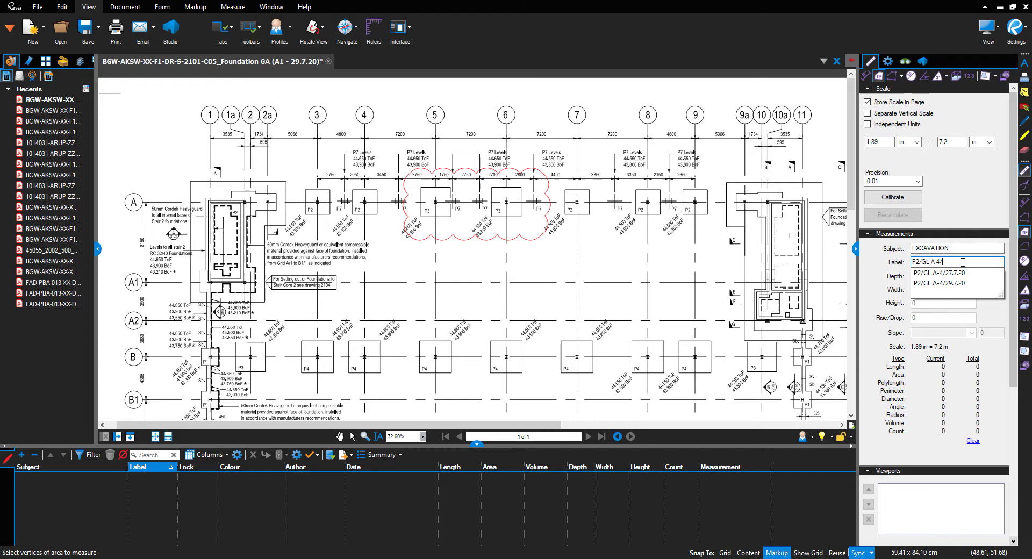
pyautogui.write('29.7.')
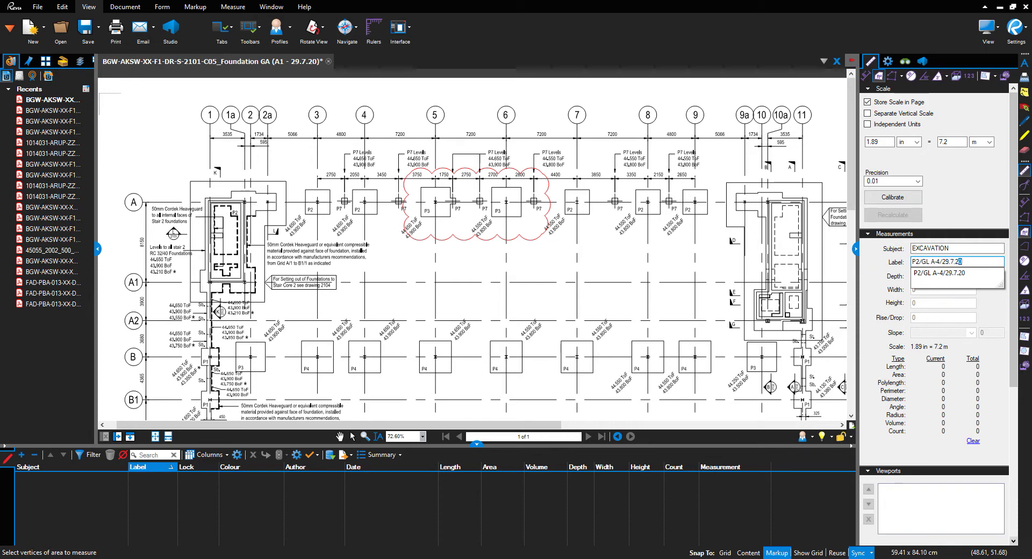
pyautogui.write('20')
# Set the excavation measurement's depth to 1.0 m.
pyautogui.click(943, 277)
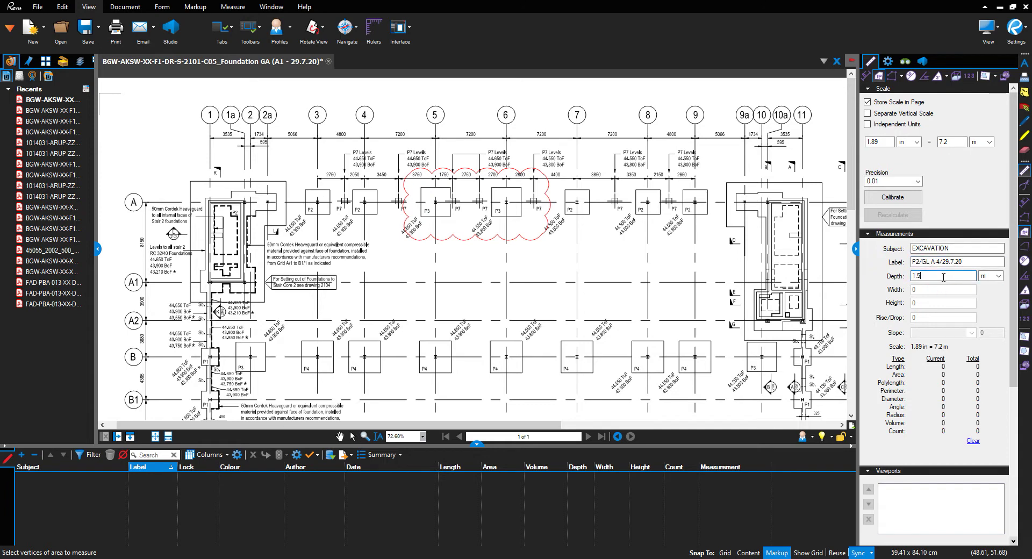
pyautogui.press('BackSpace')
pyautogui.press('BackSpace')
pyautogui.press('BackSpace')
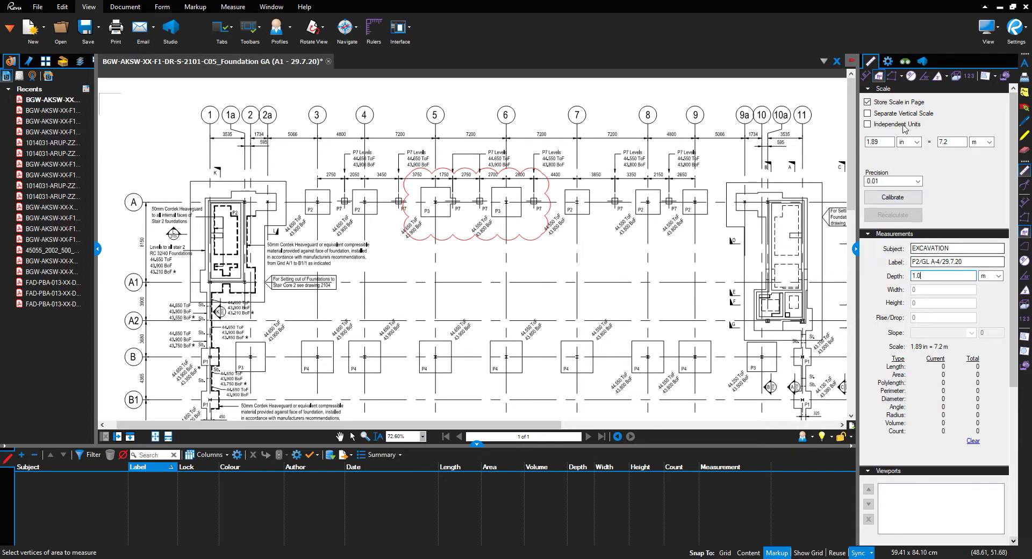
# Give the excavation measurement a bright green fill and turn on its highlight option.
pyautogui.click(887, 62)
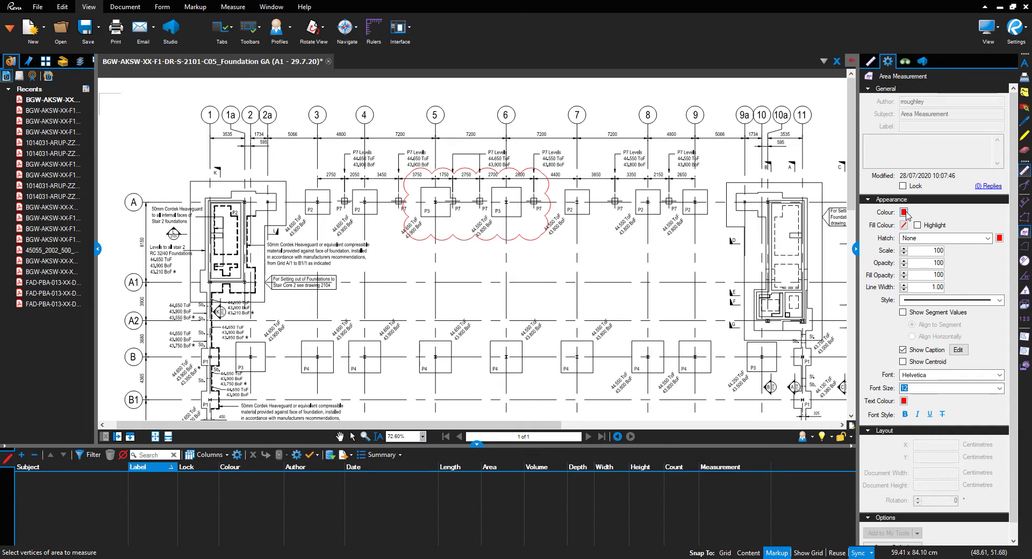
pyautogui.click(904, 225)
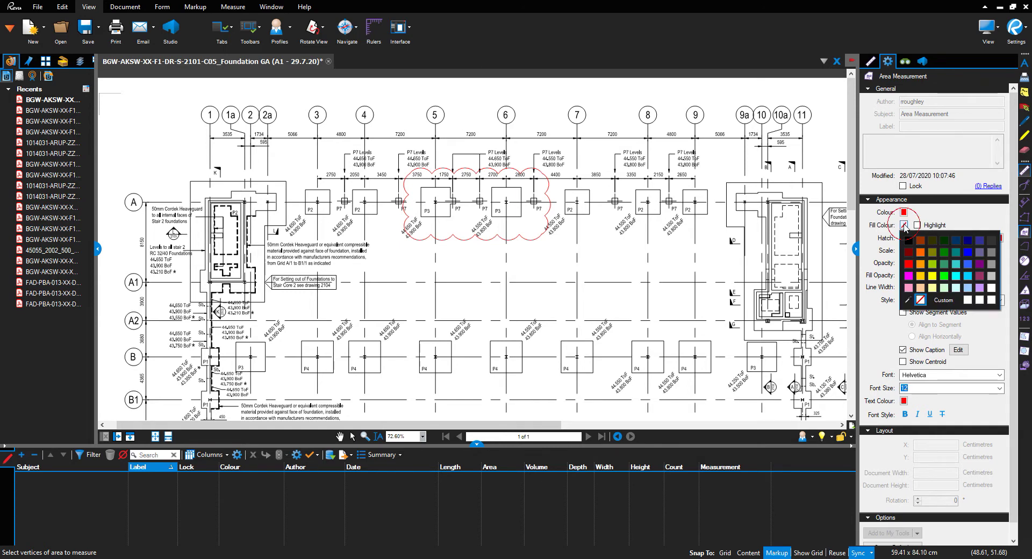
pyautogui.click(943, 276)
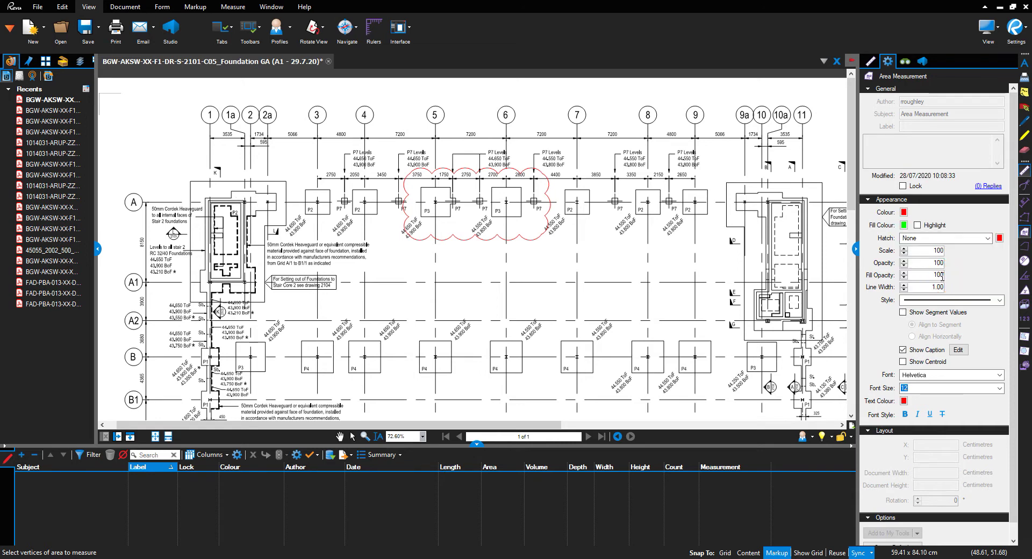
pyautogui.click(917, 225)
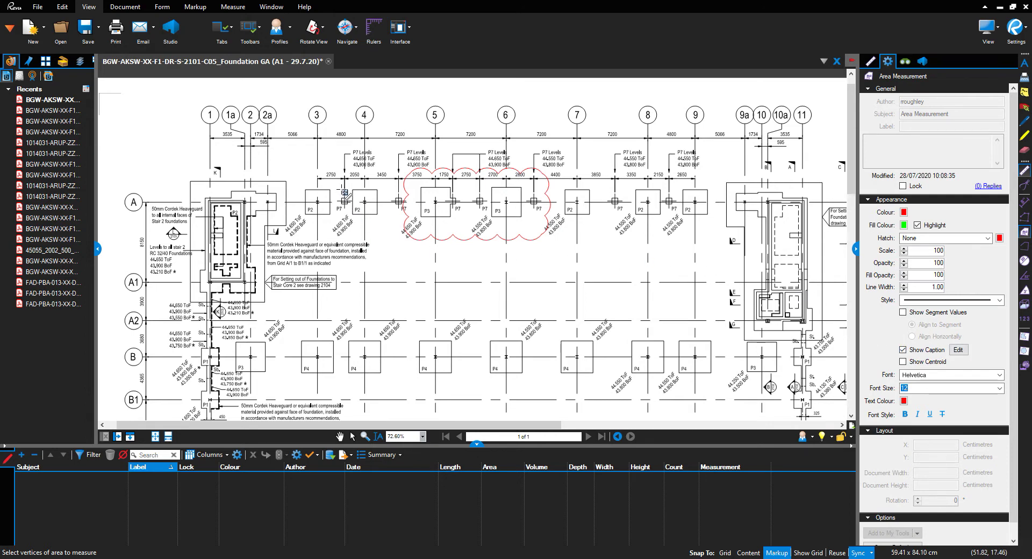
# Trace the area of the P2 pad foundation at grid A-4, about 2.5 by 2.5 m.
pyautogui.scroll(1, 344, 191)
pyautogui.click(352, 190)
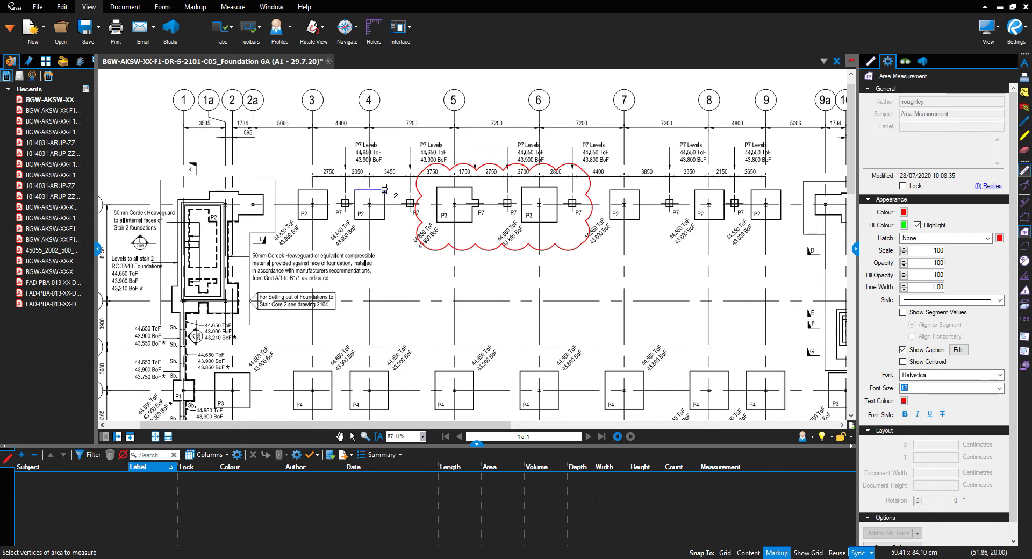
pyautogui.click(384, 190)
pyautogui.click(384, 219)
pyautogui.doubleClick(355, 220)
pyautogui.scroll(-1, 379, 235)
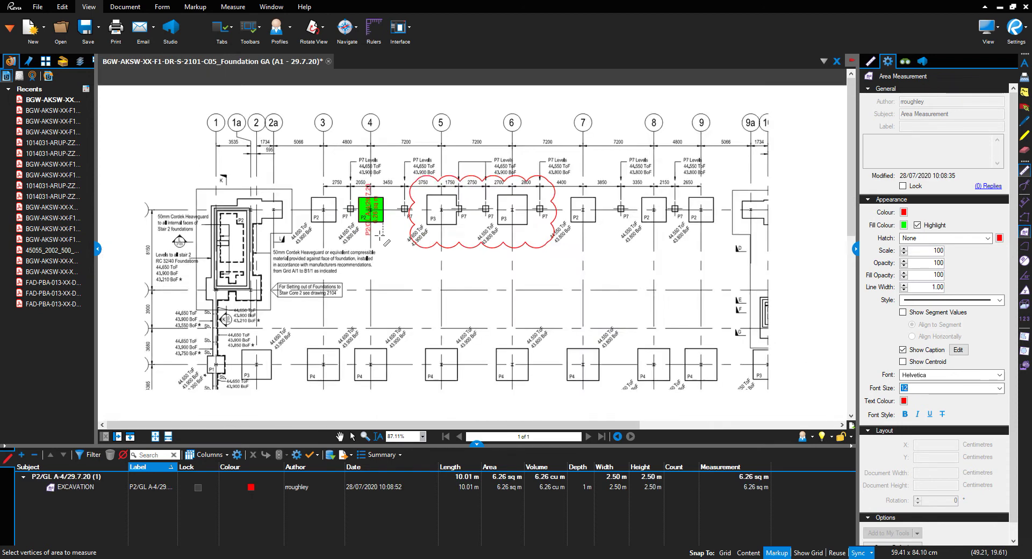
pyautogui.scroll(-2, 380, 234)
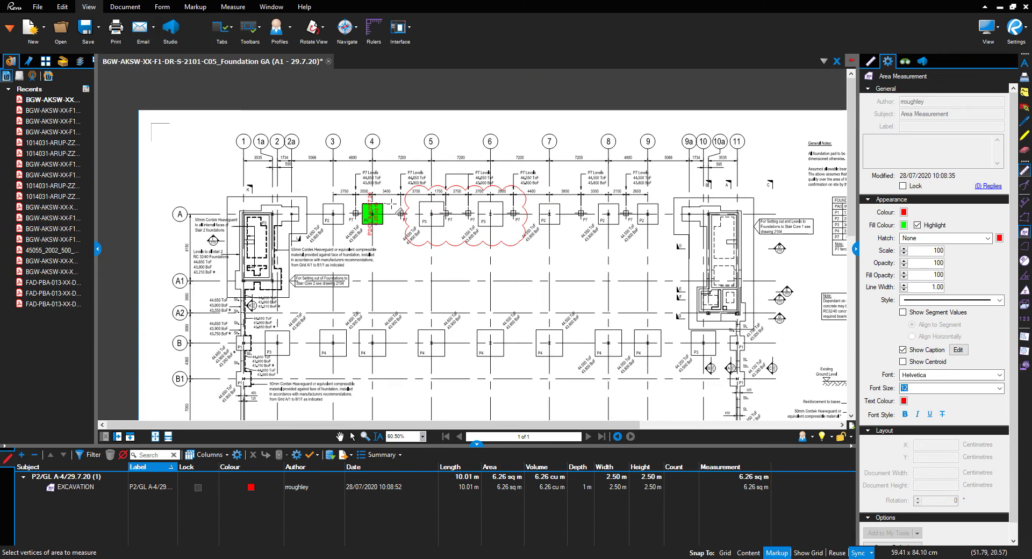
pyautogui.scroll(2, 380, 213)
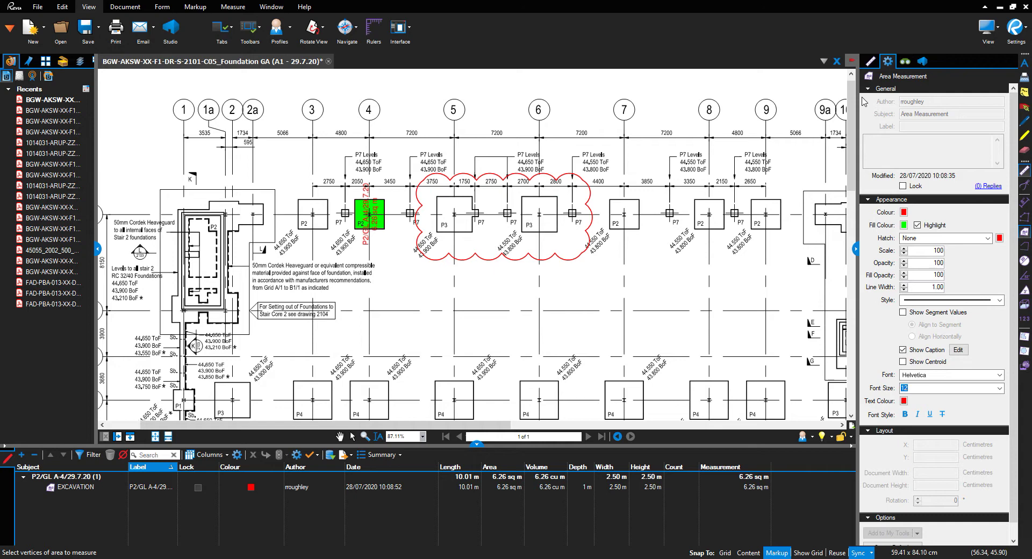
# Change the subject for the next area measurement to REBAR.
pyautogui.click(869, 62)
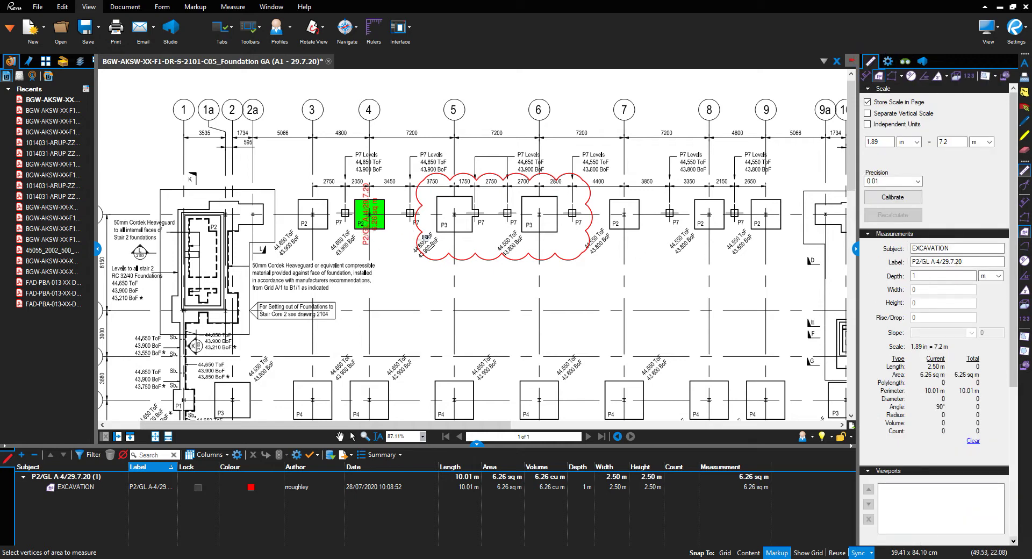
pyautogui.scroll(-1, 424, 246)
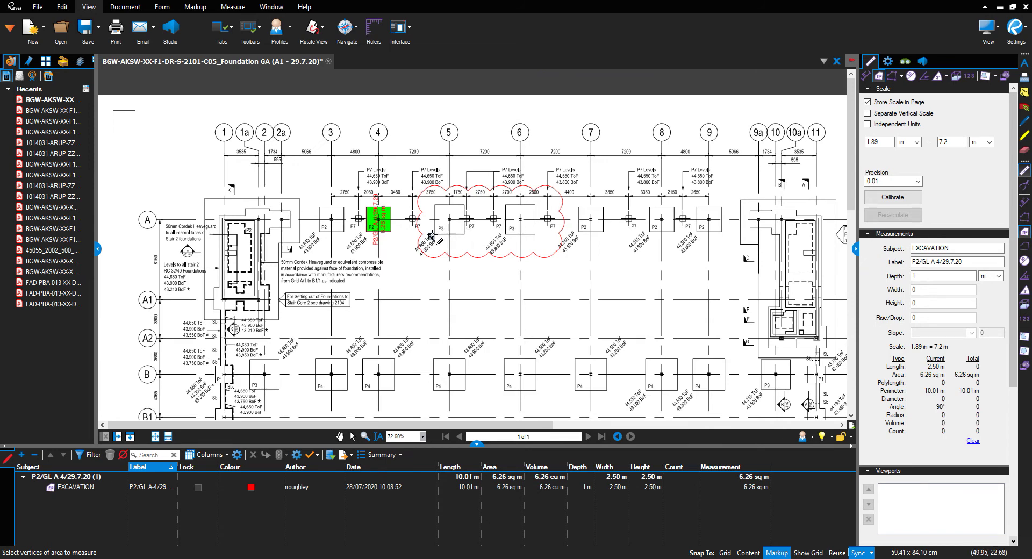
pyautogui.click(955, 248)
pyautogui.hotkey('ctrl', 'a')
pyautogui.write('R')
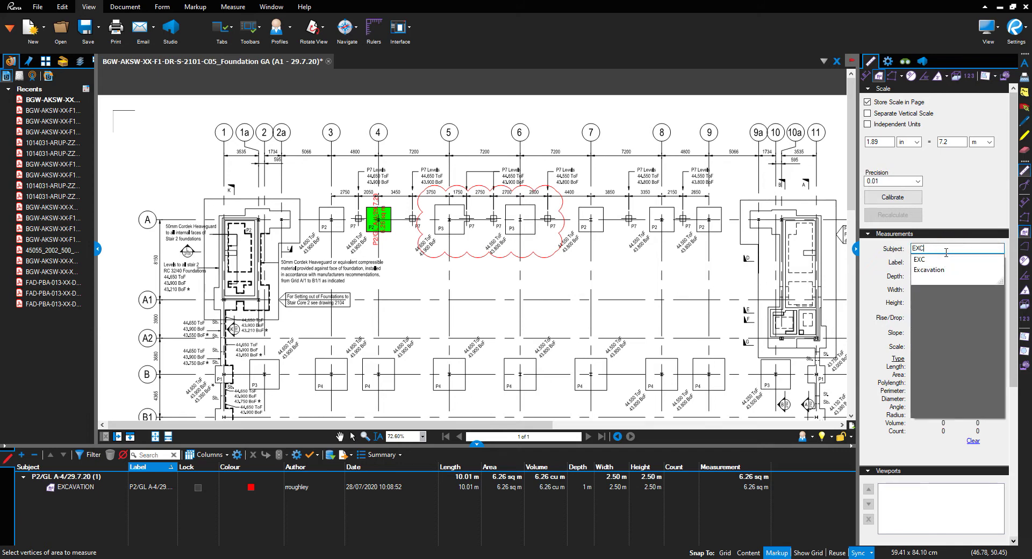
pyautogui.write('EBAR')
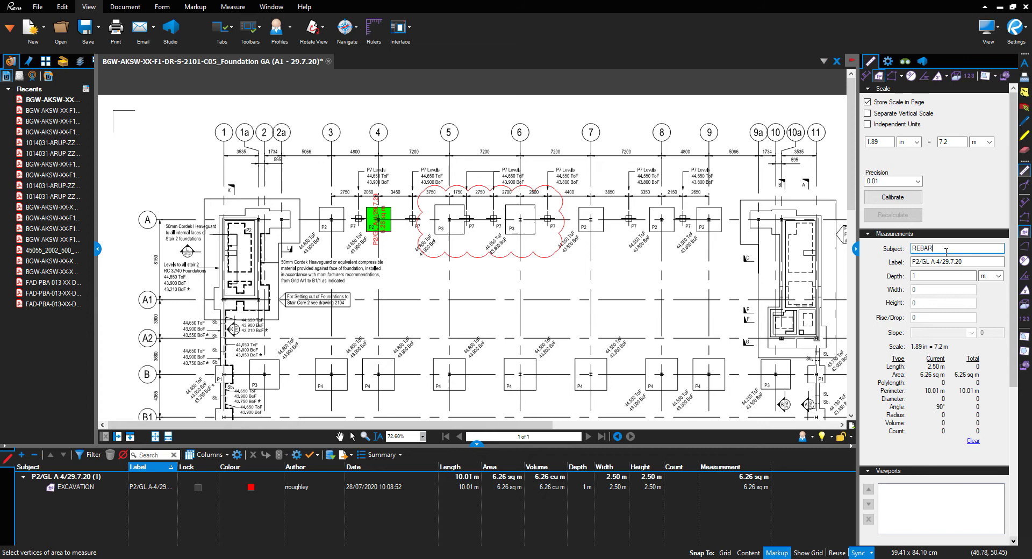
# Change the rebar measurement's label to P3/GL A-5/29.7.20 and its depth to 1.5 m.
pyautogui.click(916, 262)
pyautogui.press('BackSpace')
pyautogui.write('3')
pyautogui.click(940, 261)
pyautogui.press('BackSpace')
pyautogui.write('5')
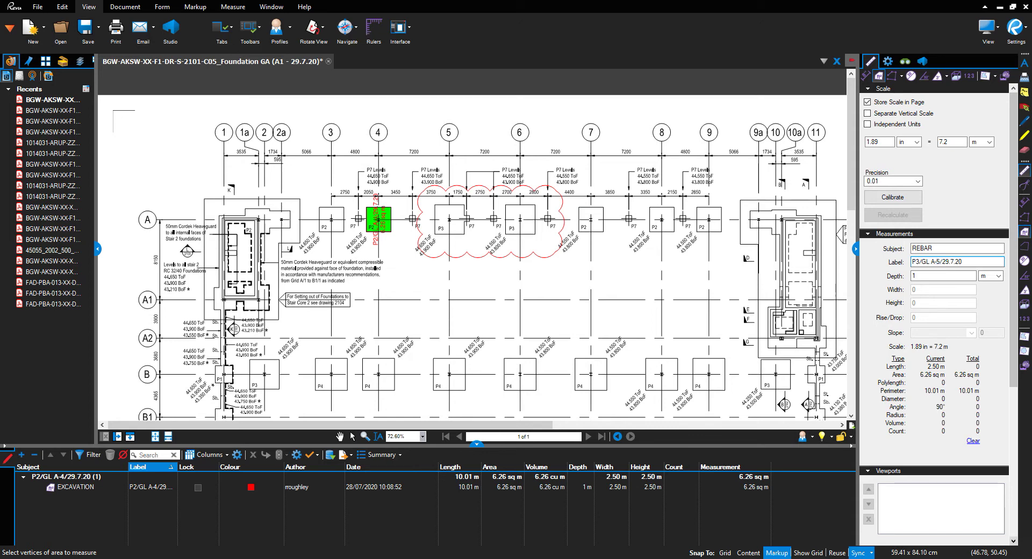
pyautogui.click(928, 275)
# Set the rebar measurement's fill colour to red.
pyautogui.click(888, 61)
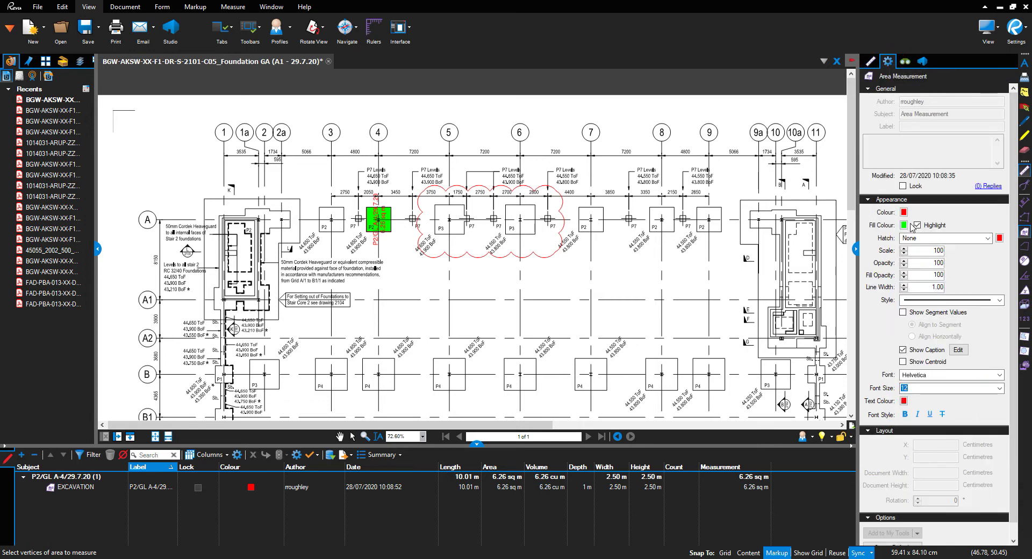
pyautogui.click(904, 225)
pyautogui.click(908, 257)
# Trace the area of the P3 pad foundation at grid A-5, about 3 by 3 m.
pyautogui.scroll(1, 433, 209)
pyautogui.click(437, 205)
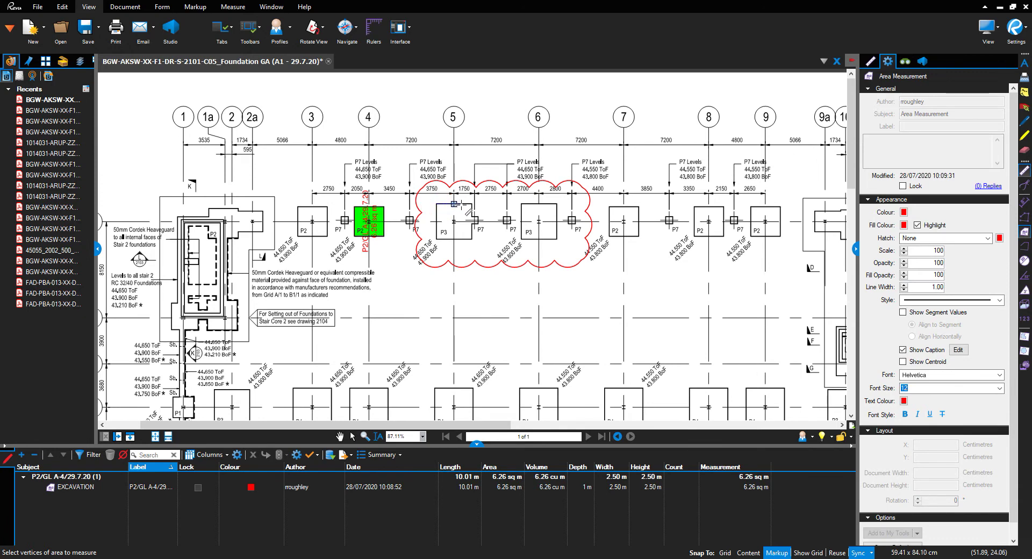
pyautogui.click(472, 204)
pyautogui.click(471, 239)
pyautogui.doubleClick(436, 240)
pyautogui.scroll(-2, 438, 239)
pyautogui.scroll(2, 473, 242)
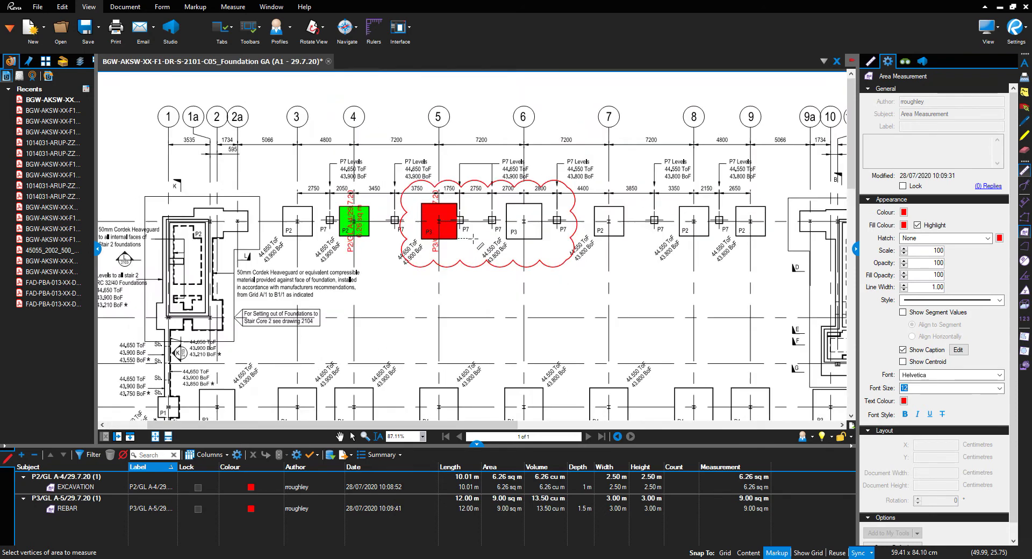
pyautogui.scroll(-2, 509, 243)
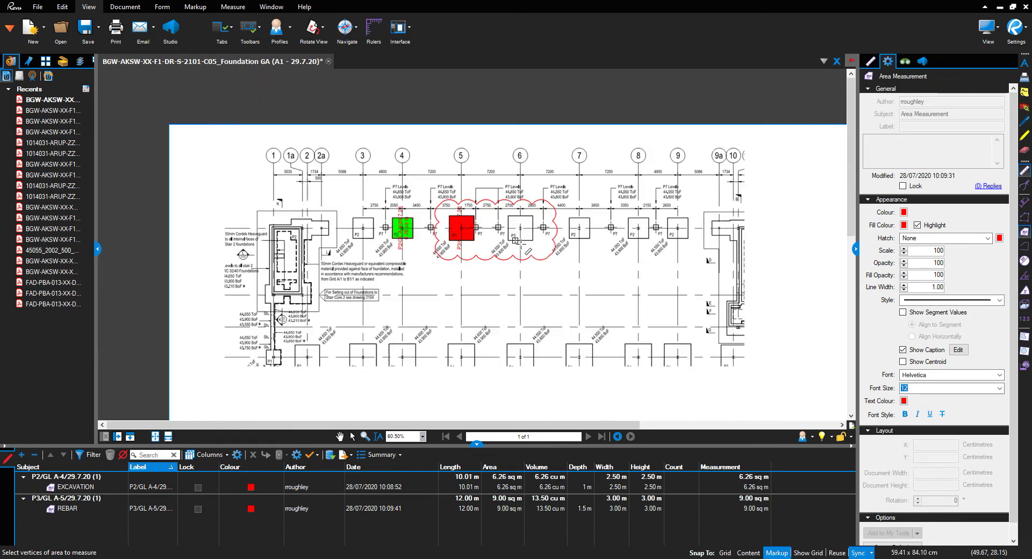
pyautogui.scroll(1, 532, 241)
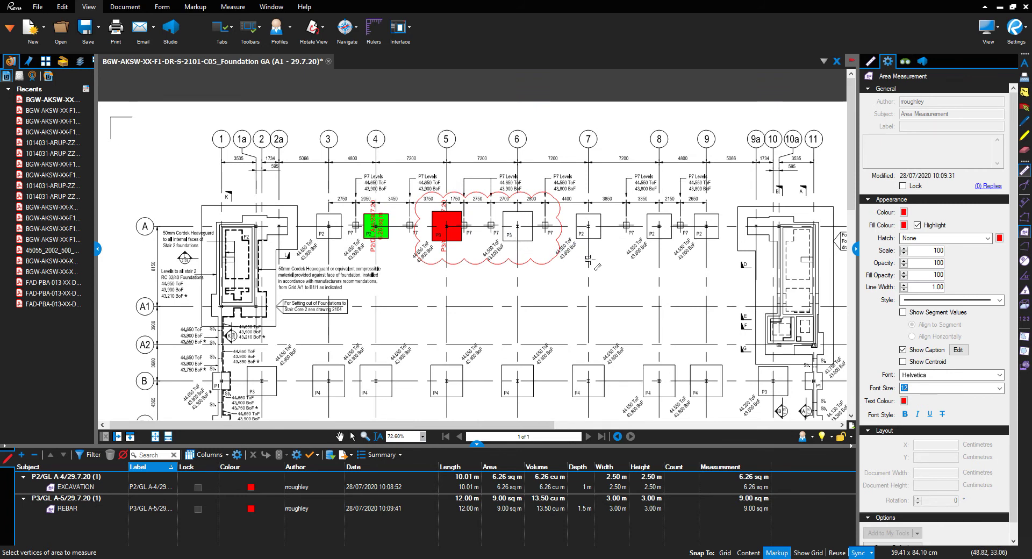
# Change the subject for the next area measurement to CONCRETE.
pyautogui.click(871, 61)
pyautogui.doubleClick(932, 247)
pyautogui.write('REBAR')
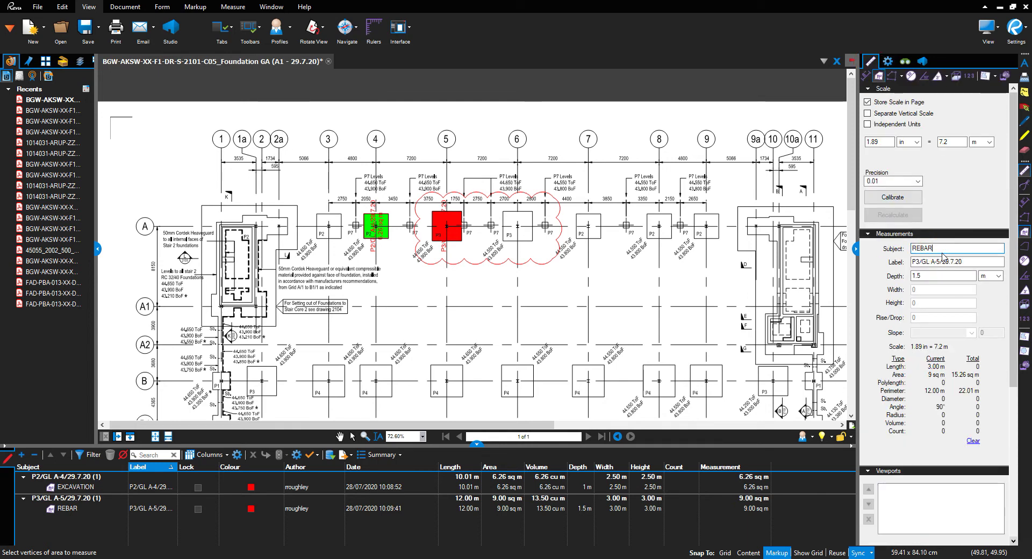
pyautogui.press('BackSpace')
pyautogui.press('BackSpace')
pyautogui.press('BackSpace')
pyautogui.write('CONCRETE')
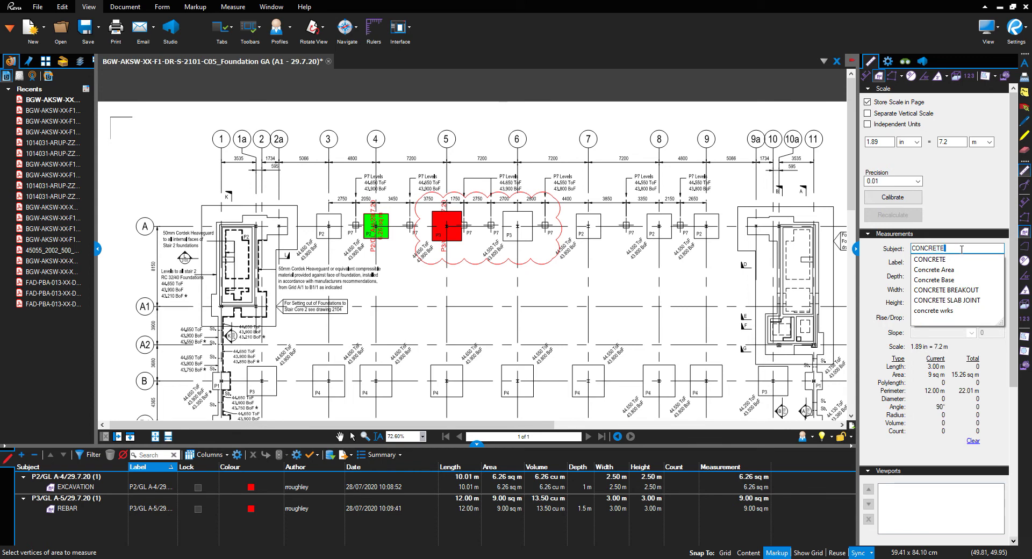
pyautogui.click(920, 259)
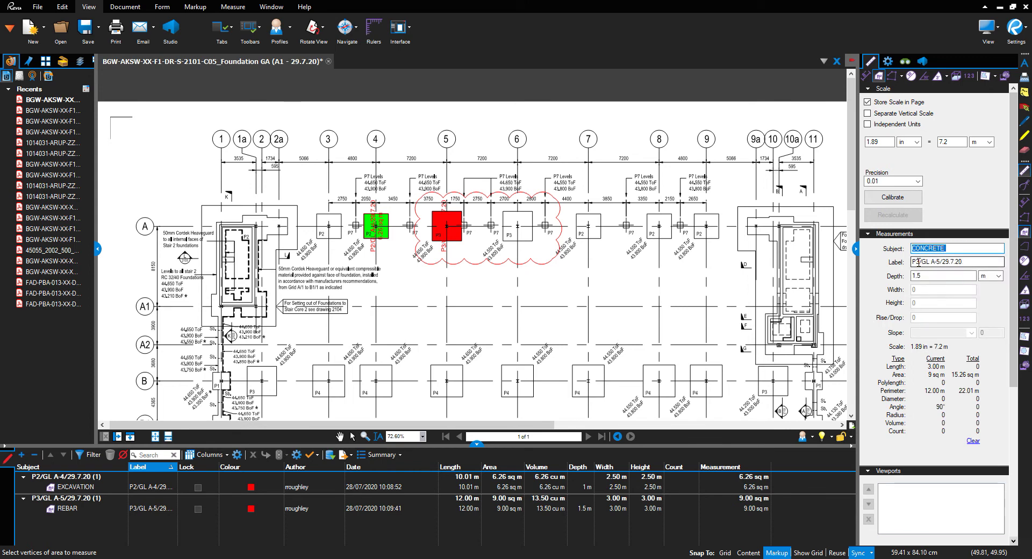
# Change the concrete measurement's label to P3/GL A-6/29.7.20 and its depth to 1 m.
pyautogui.click(919, 261)
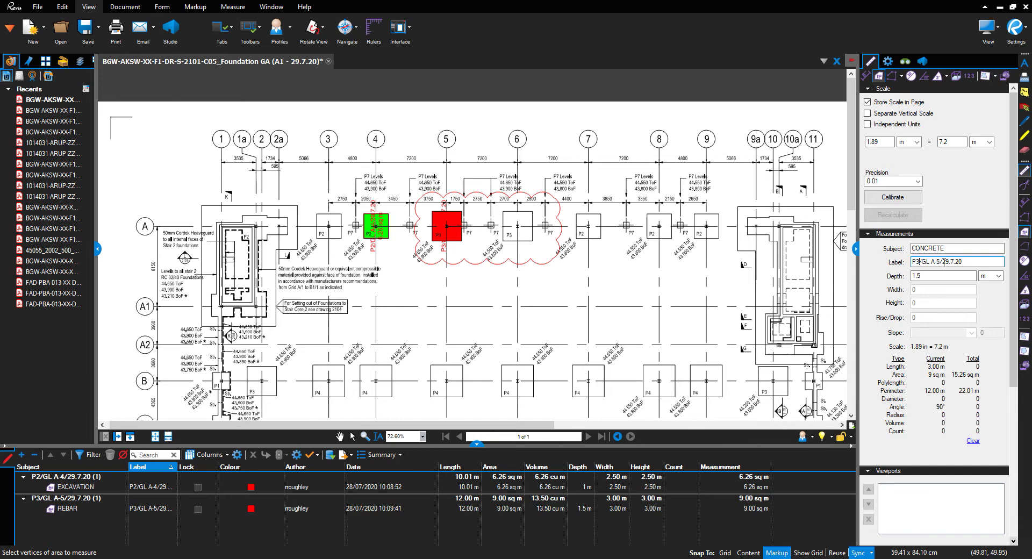
pyautogui.press('BackSpace')
pyautogui.write('6')
pyautogui.click(944, 275)
# Set the concrete measurement's fill colour to grey.
pyautogui.click(889, 62)
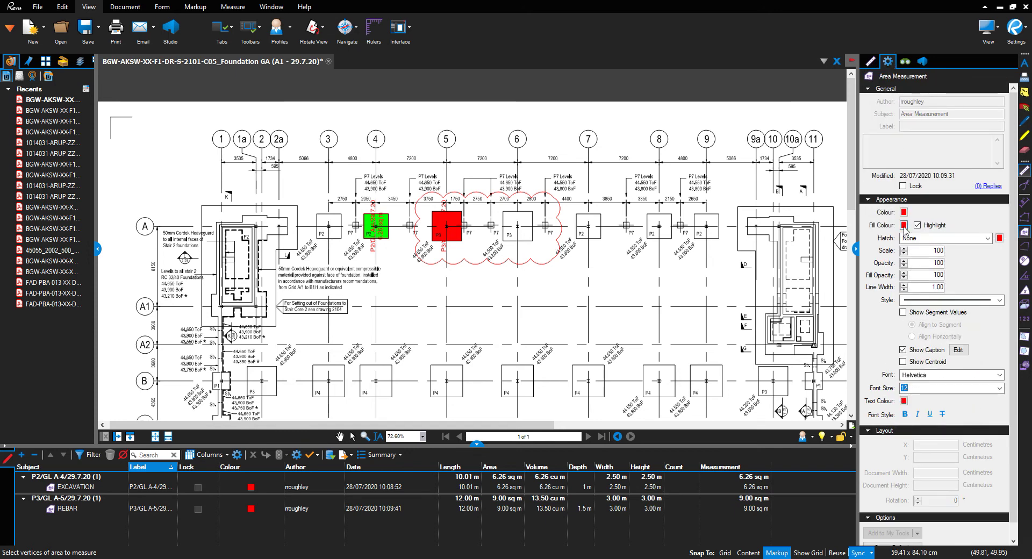
pyautogui.click(904, 225)
pyautogui.click(994, 279)
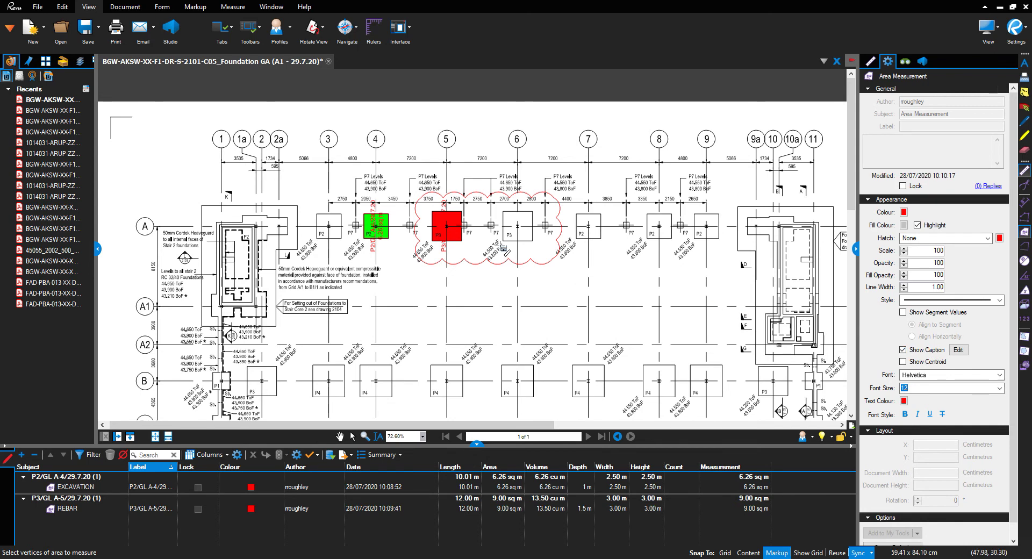
# Trace the area of the P3 pad foundation at grid A-6, about 3 by 3 m, and end the area measurement.
pyautogui.scroll(1, 504, 214)
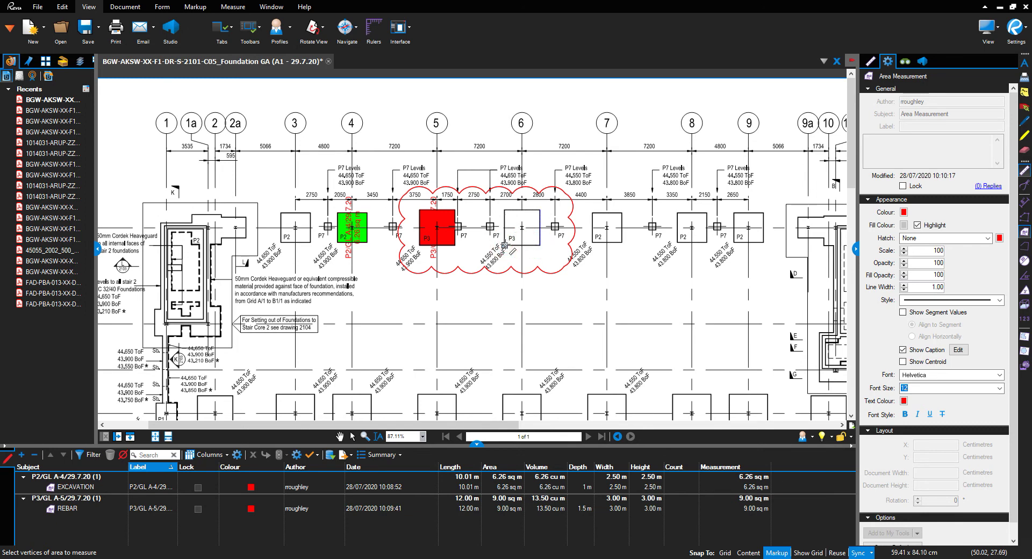
pyautogui.click(504, 245)
pyautogui.scroll(-3, 504, 245)
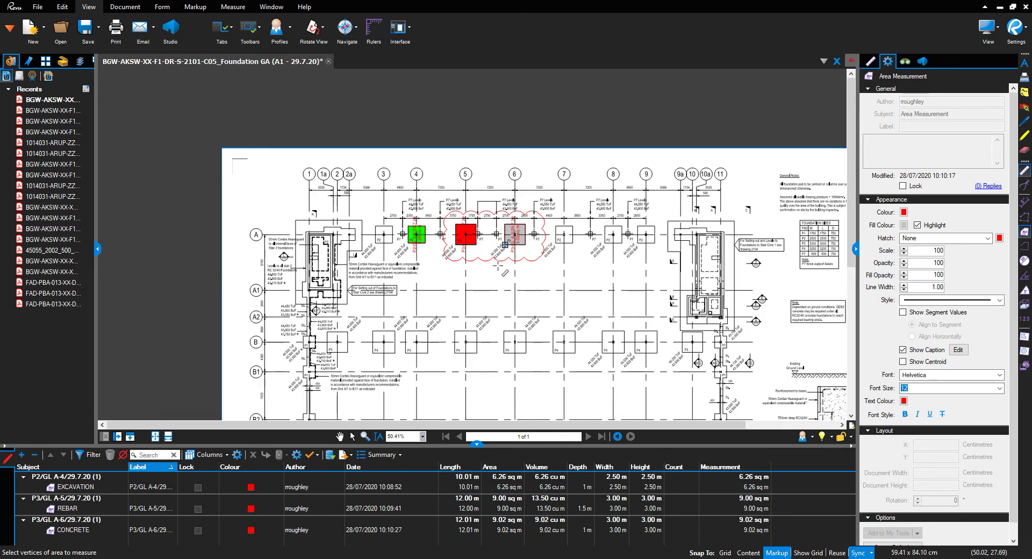
pyautogui.scroll(1, 539, 275)
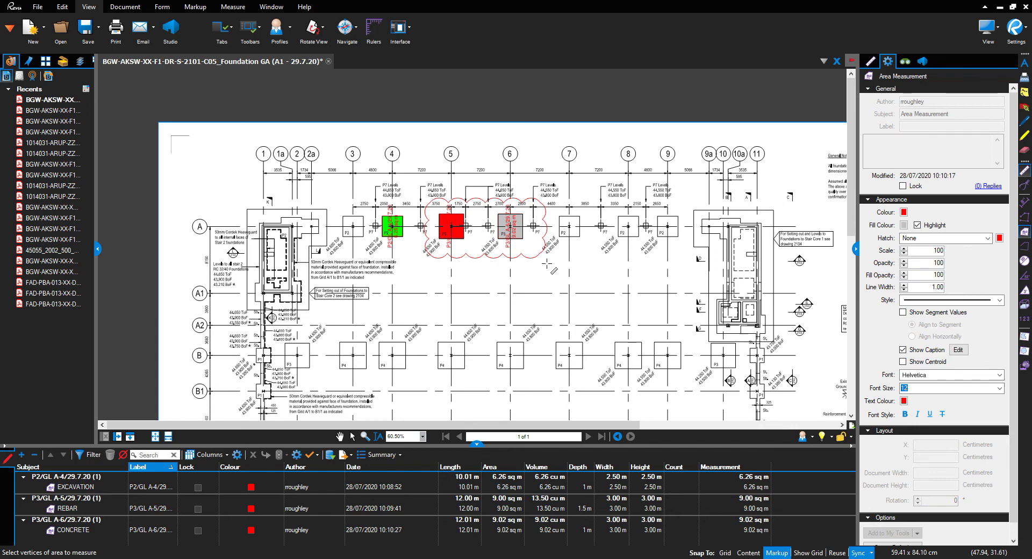
pyautogui.rightClick(543, 260)
pyautogui.press('Escape')
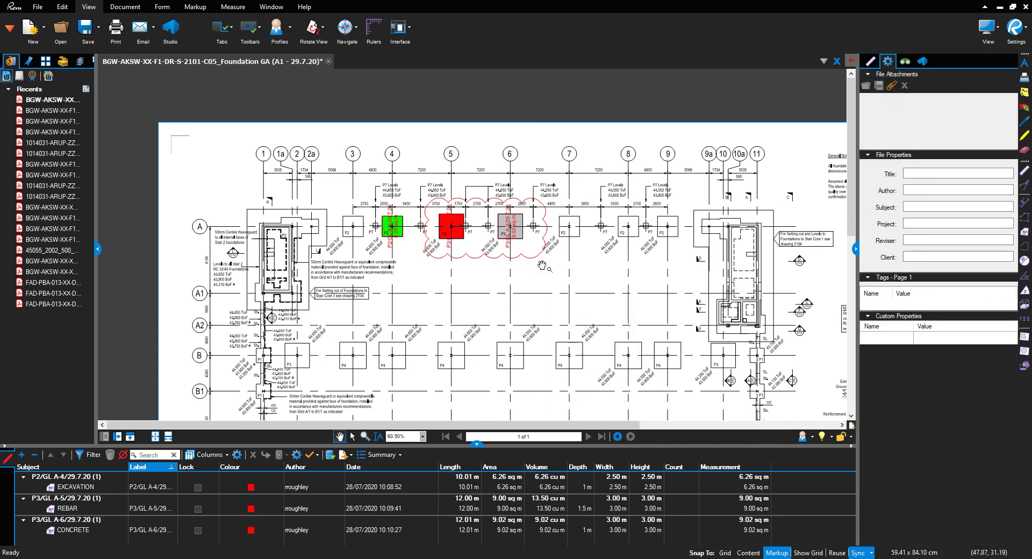
# Save the marked-up foundation drawing.
pyautogui.scroll(-2, 543, 266)
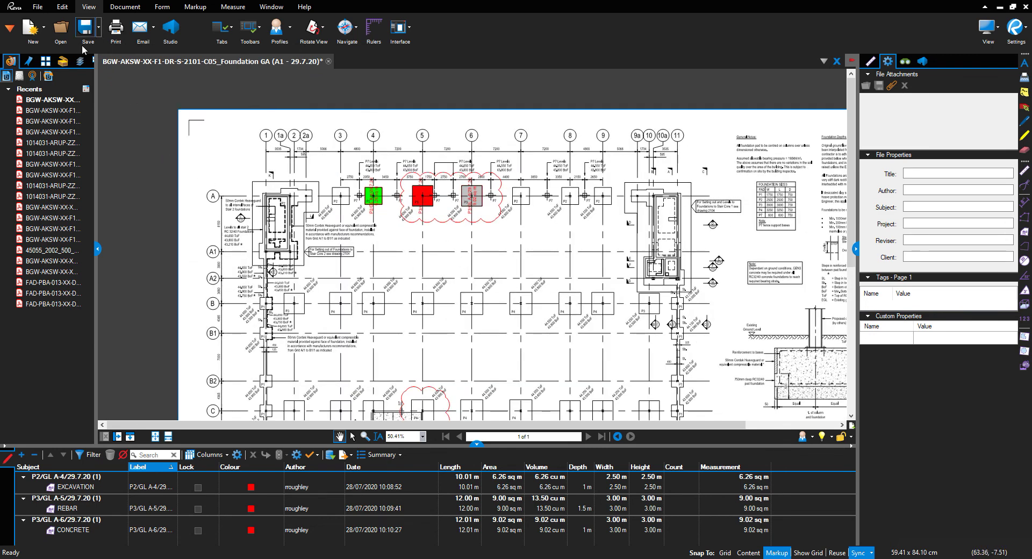
pyautogui.click(85, 31)
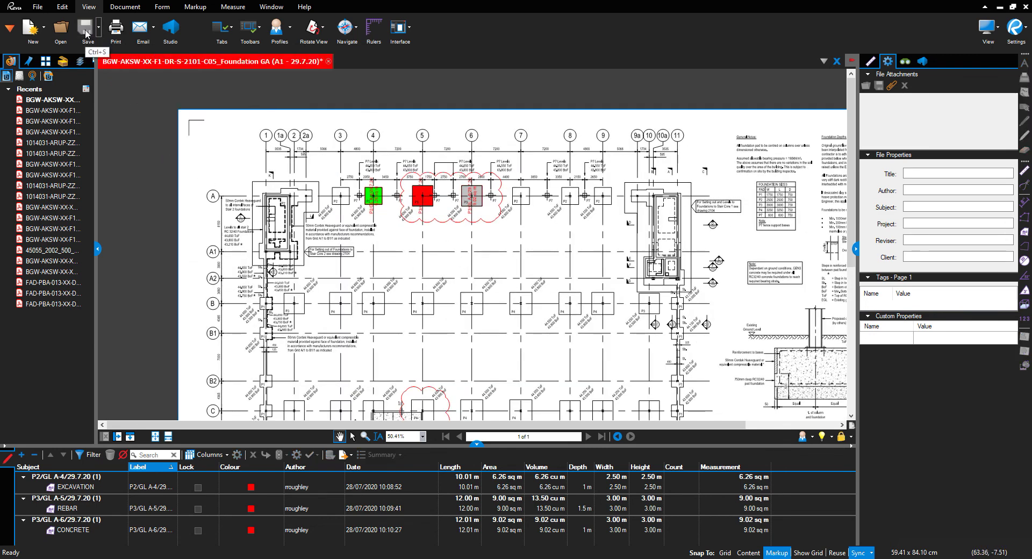